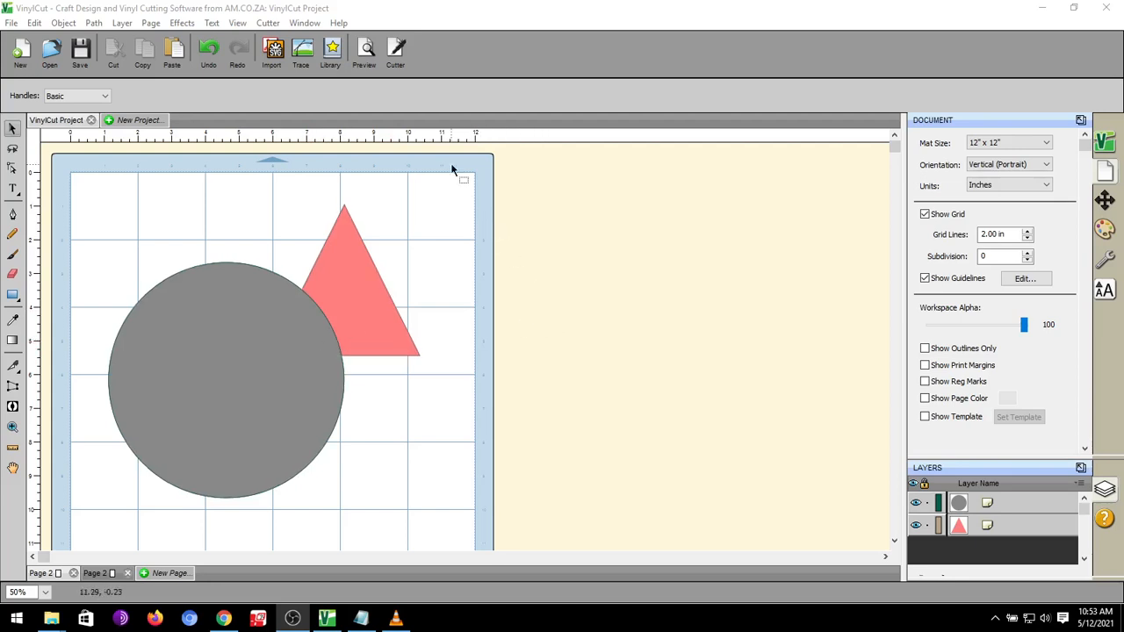
Preview the cut lines of the circle and triangle, examine the preview options up close, and close the preview.
click(367, 55)
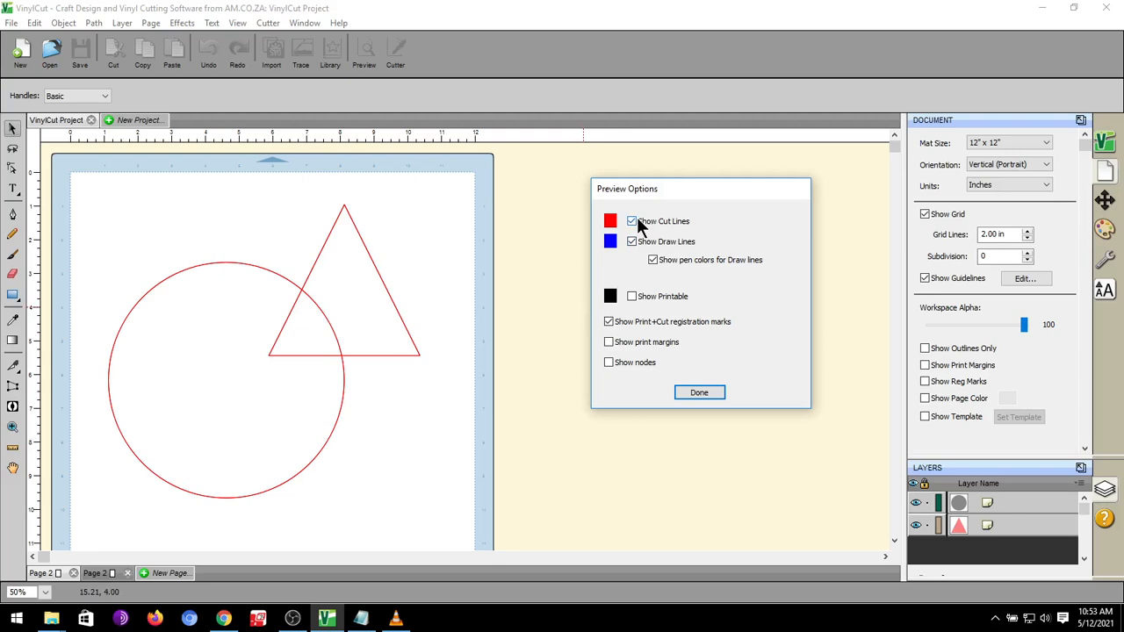
key(super+plus)
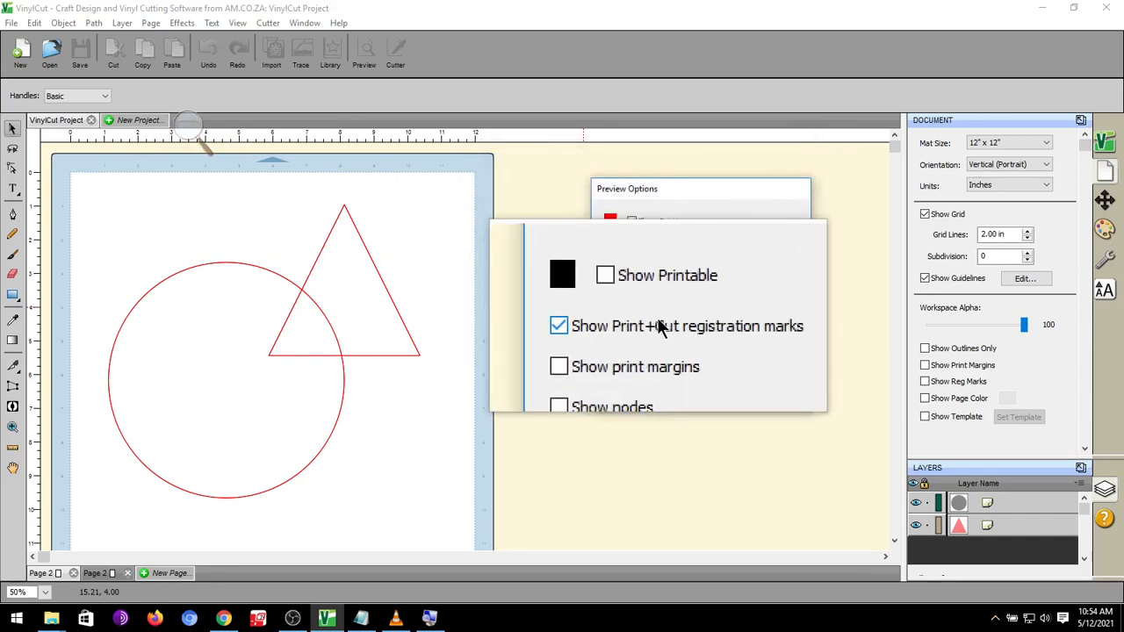
key(super+Escape)
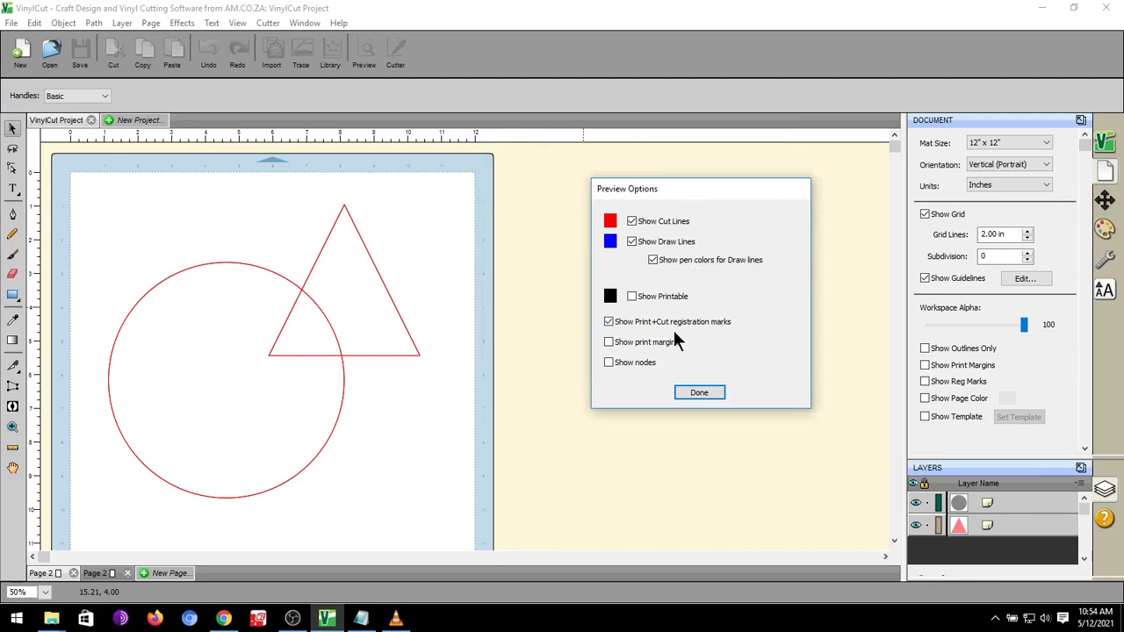
click(693, 392)
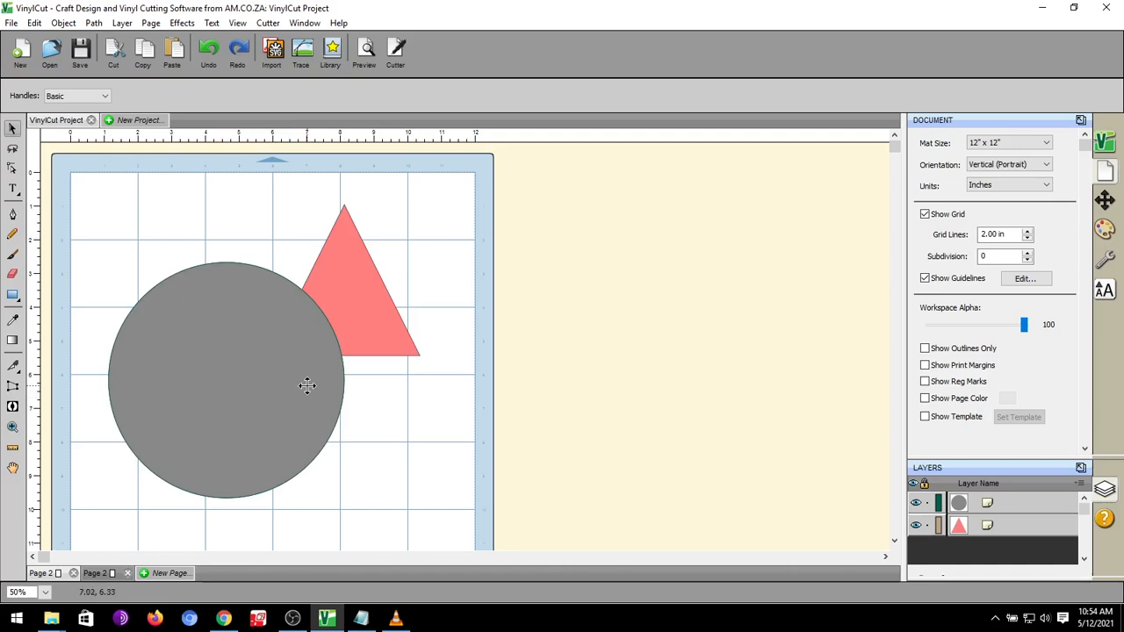
Switch to the page with the monkey image, preview its cut lines, and close the preview.
click(92, 575)
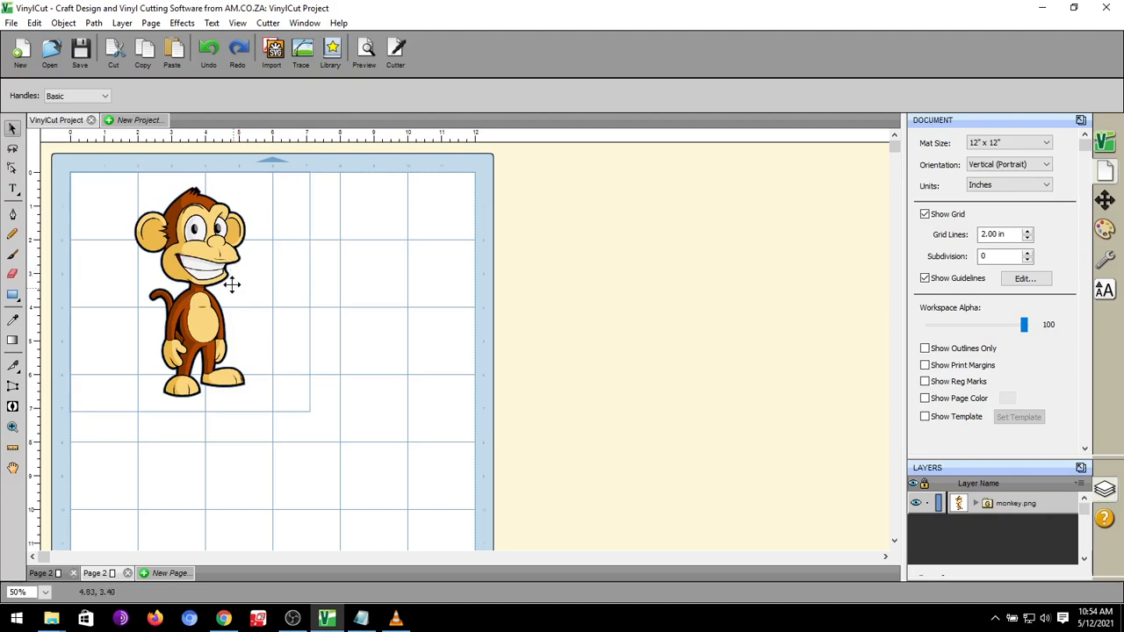
click(363, 51)
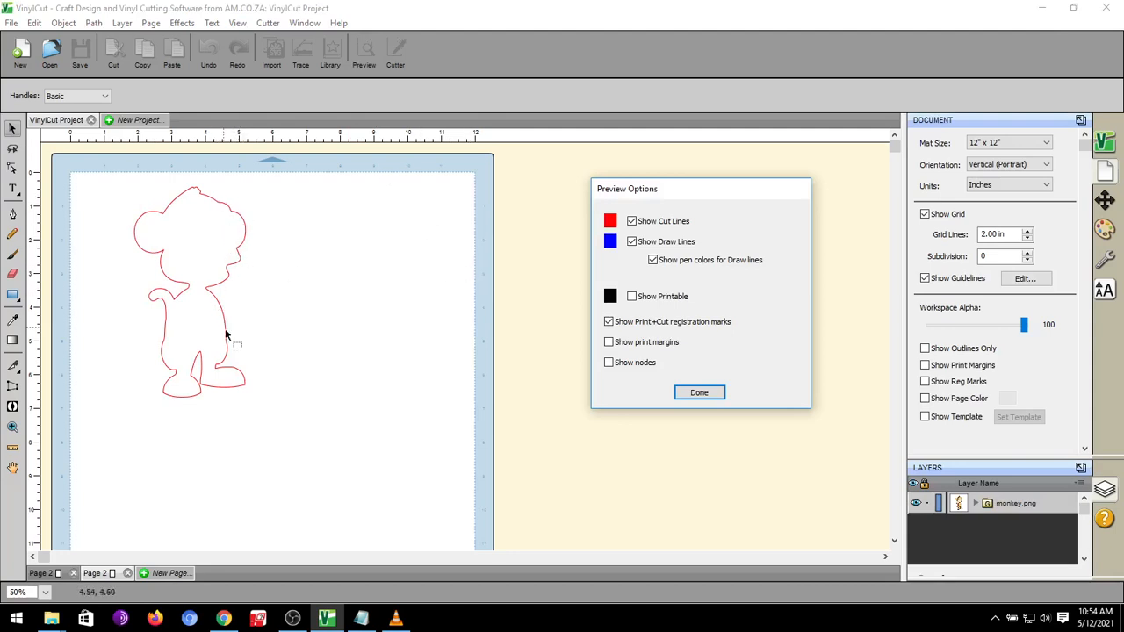
click(699, 393)
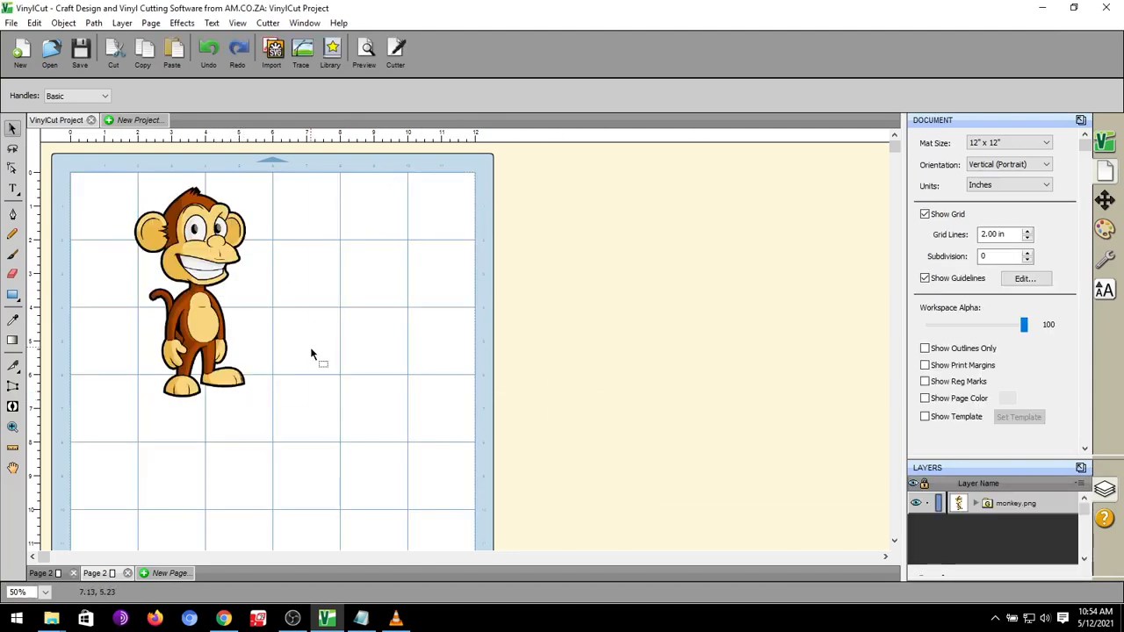
Start an image trace and load monkey.png from the Vinylcut documents folder as its source.
click(202, 266)
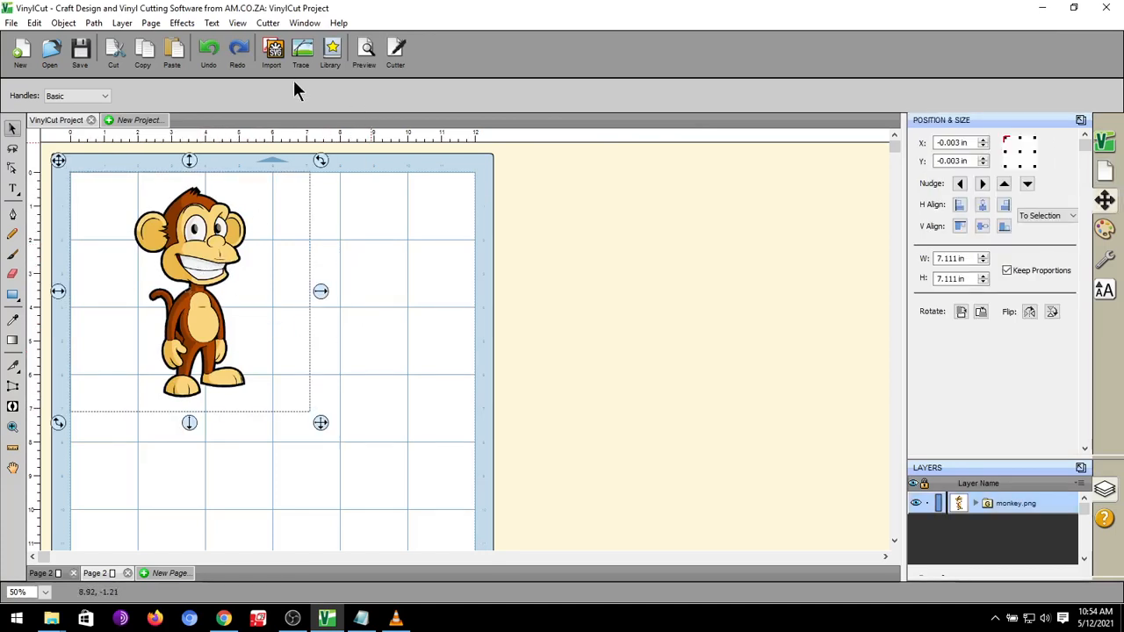
key(super+plus)
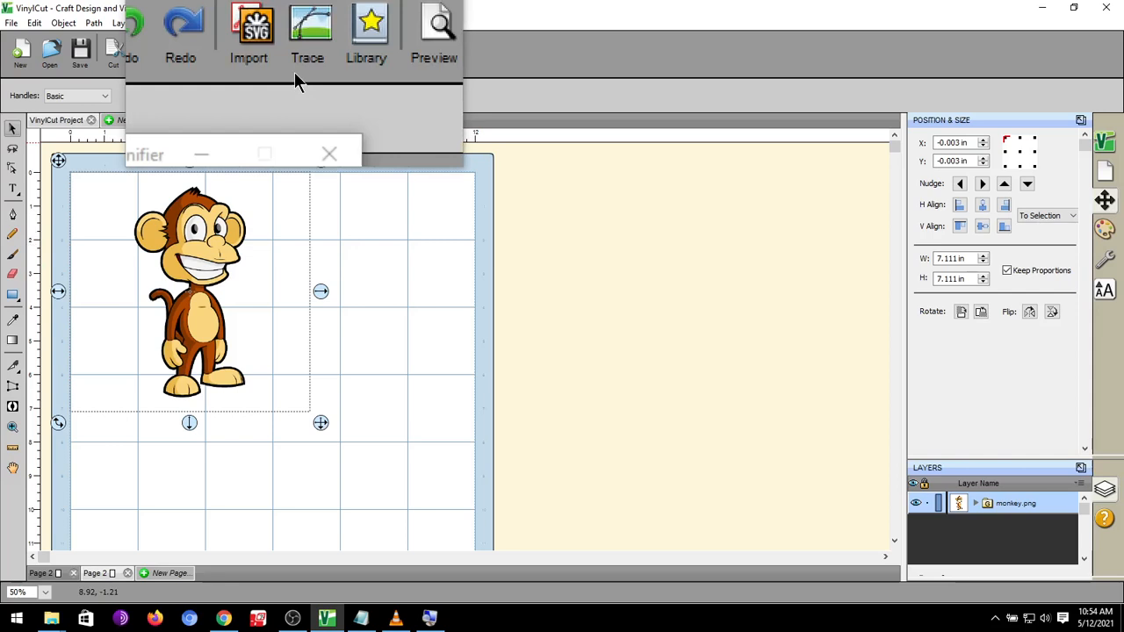
click(305, 55)
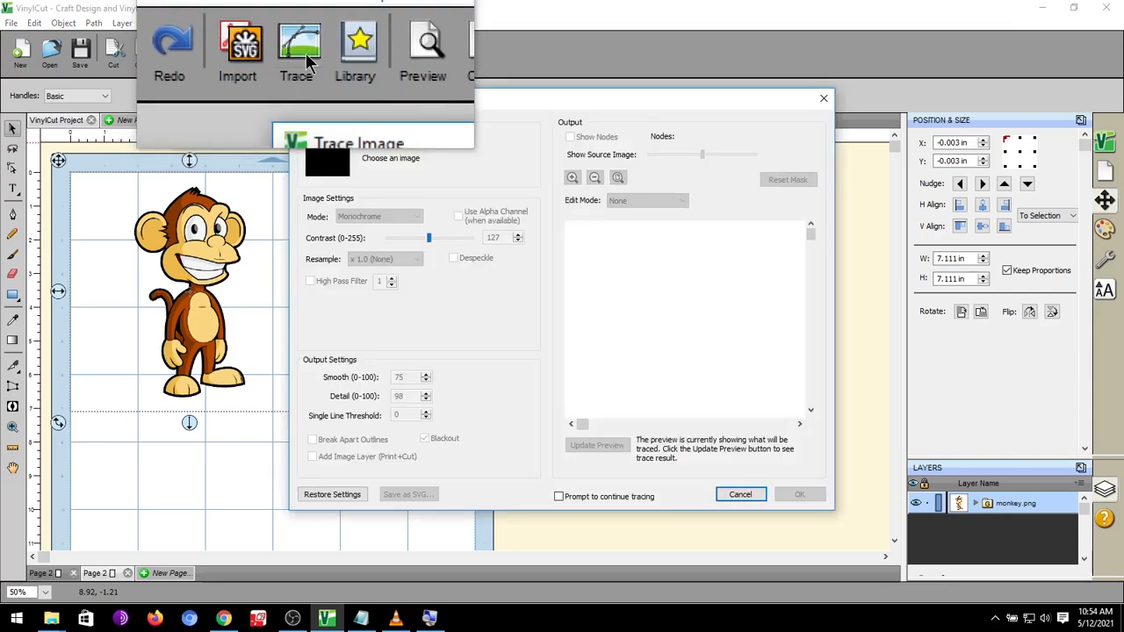
key(super+Escape)
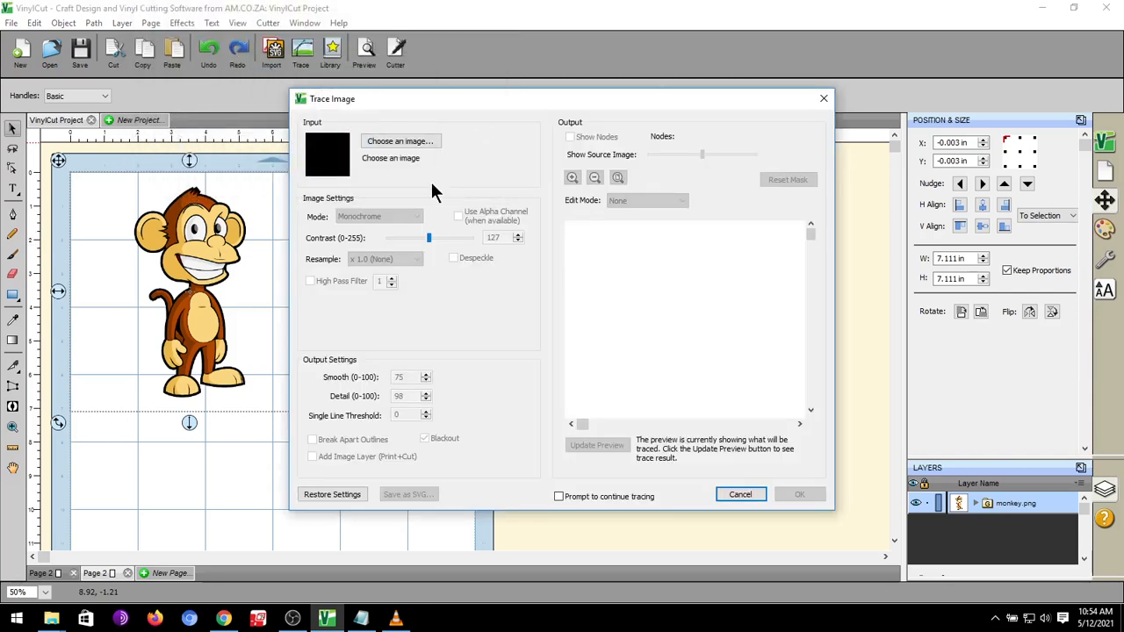
click(383, 141)
click(454, 220)
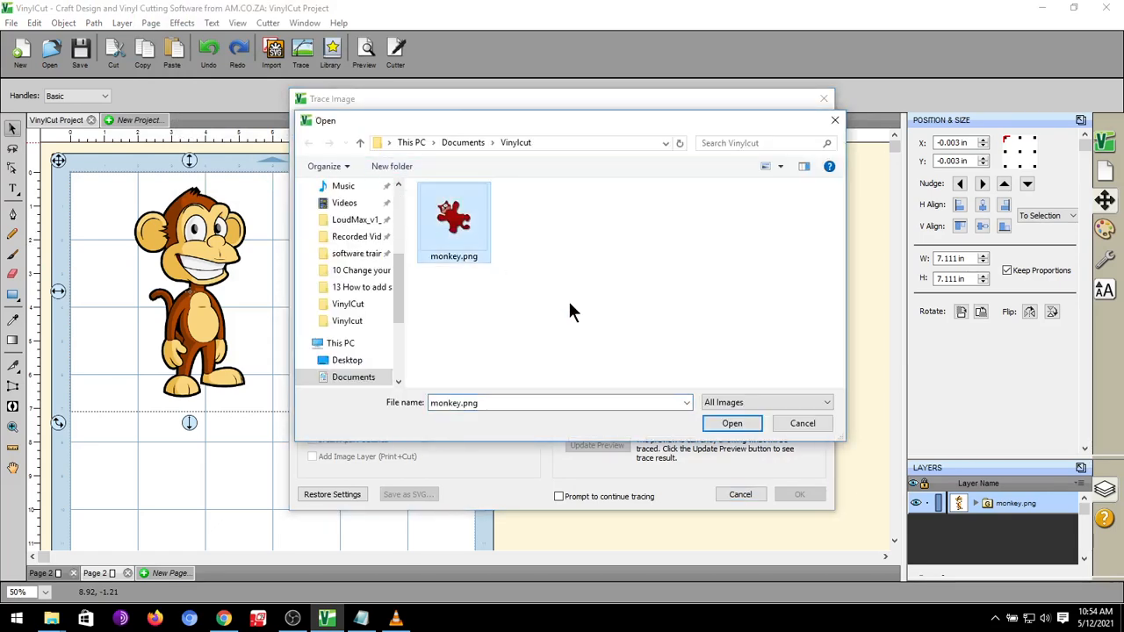
click(729, 421)
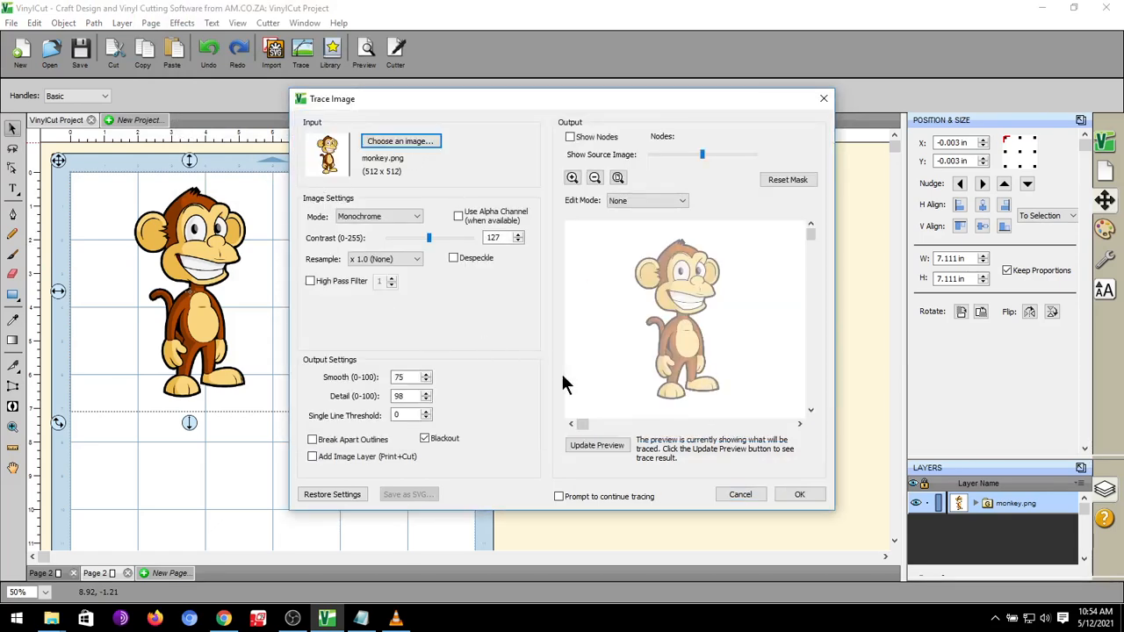
Turn off Blackout for the monkey trace, update the trace preview, and examine the traced lines inside the figure.
click(425, 438)
click(592, 447)
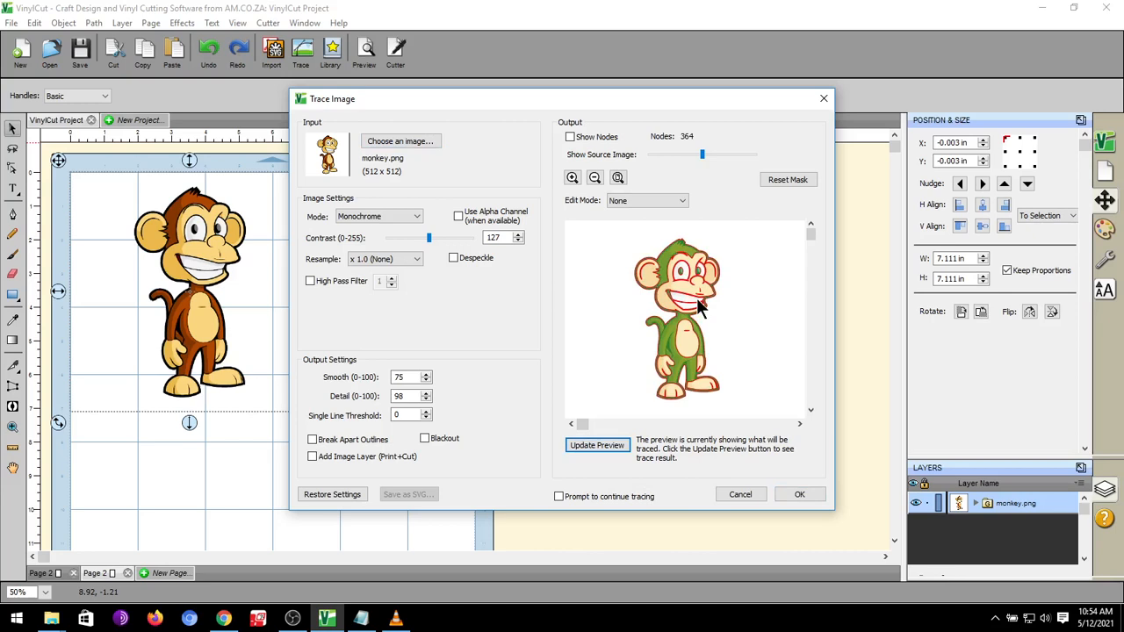
key(super+plus)
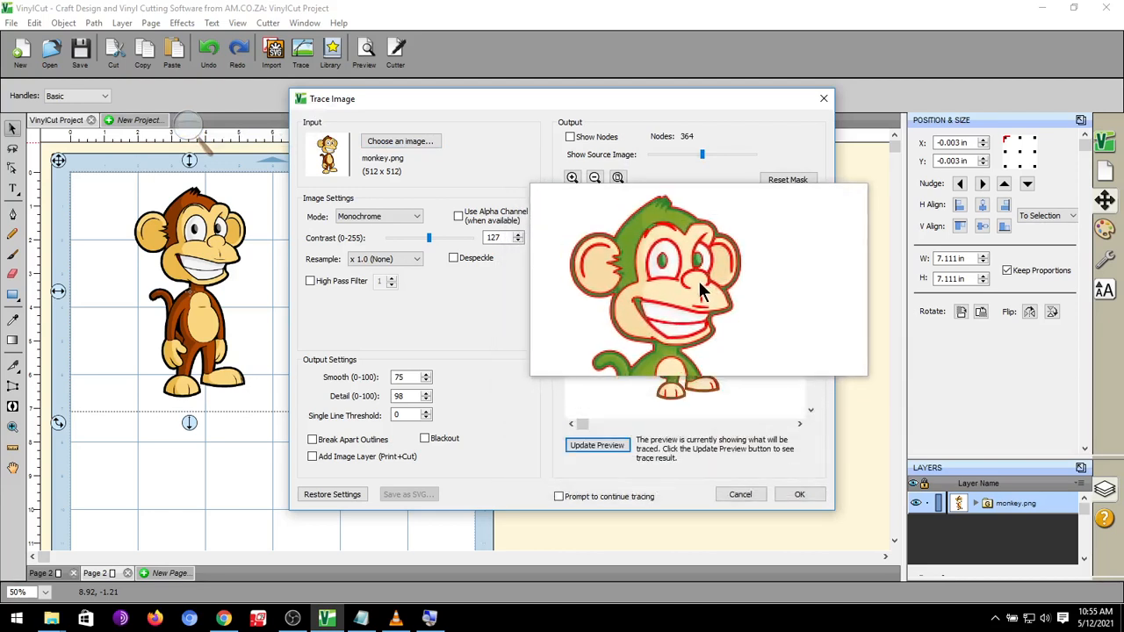
key(super+Escape)
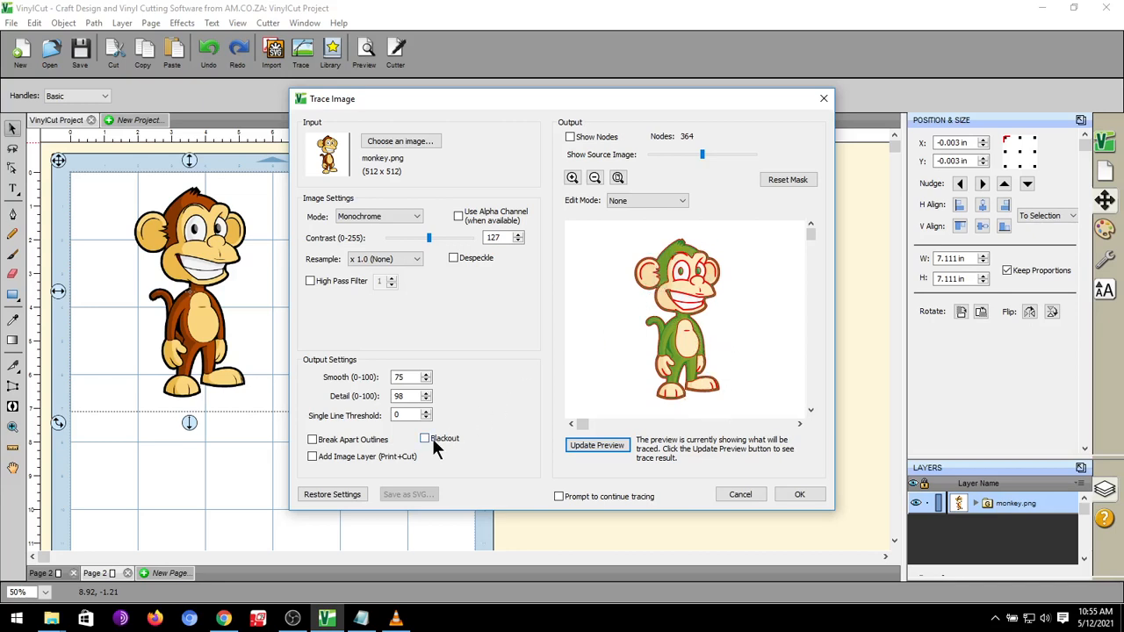
Turn on Blackout for the monkey trace, update the trace preview, and check the outer outline up close.
key(super+plus)
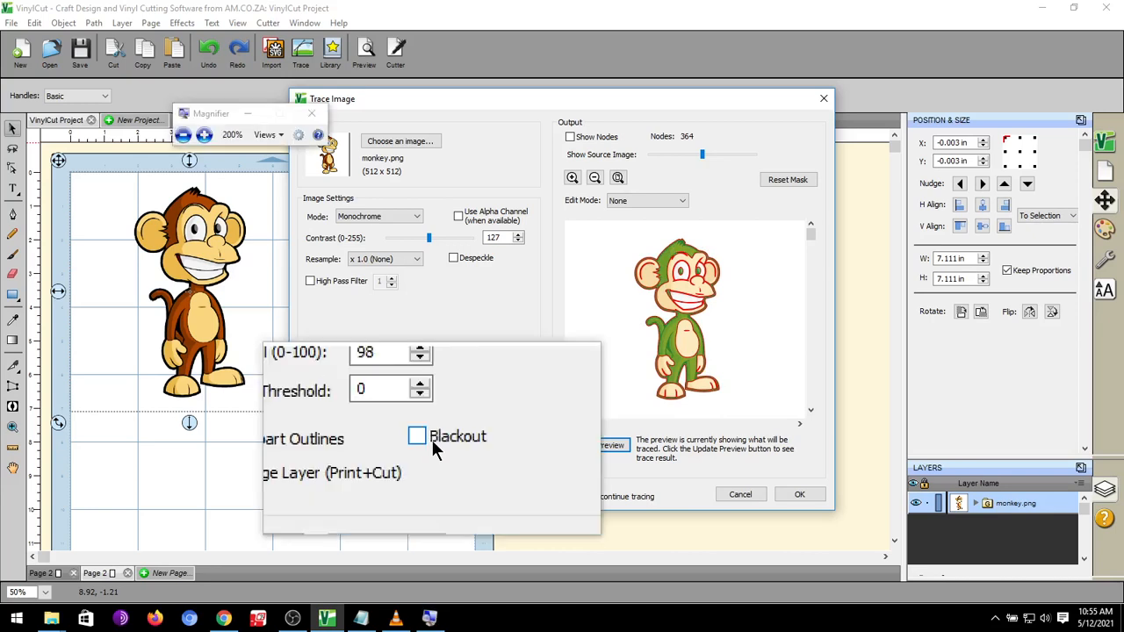
click(424, 438)
key(super+Escape)
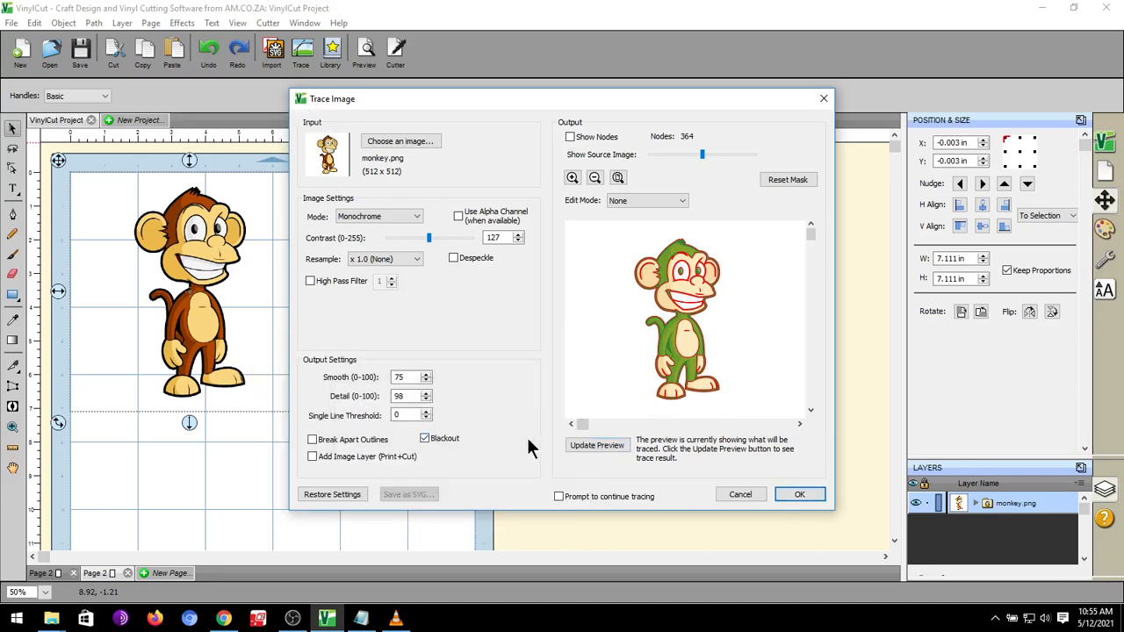
click(598, 446)
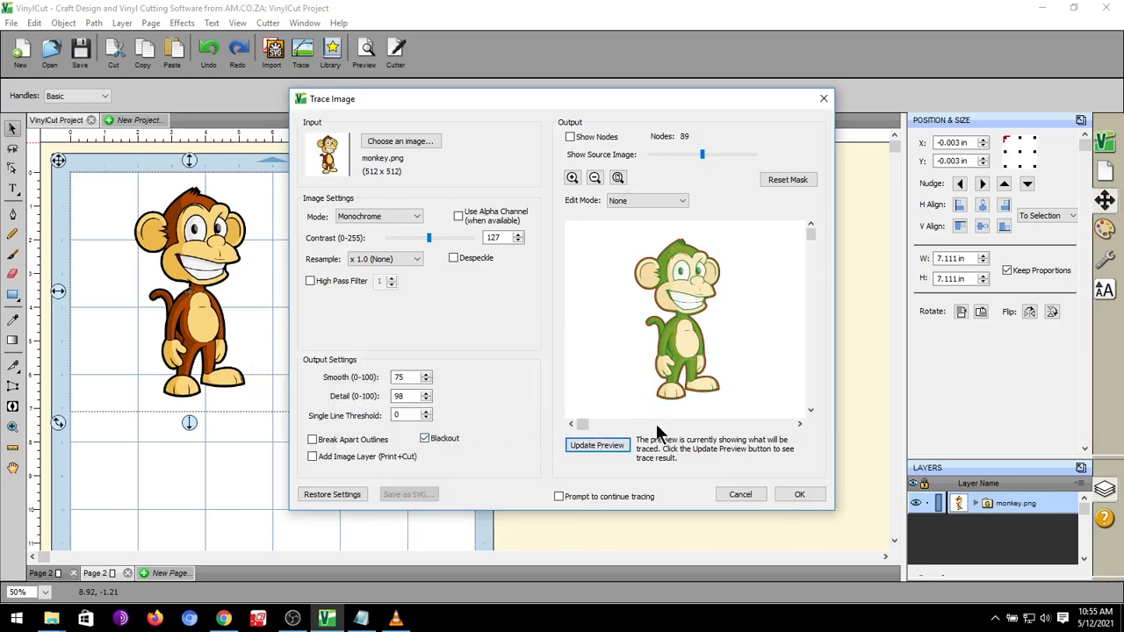
key(super+plus)
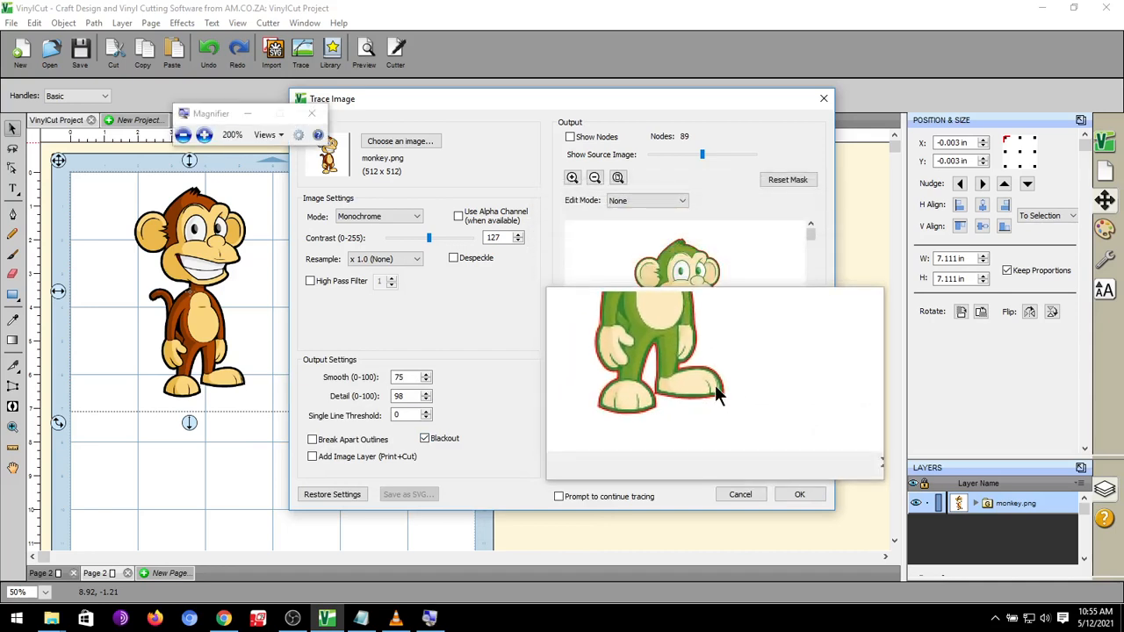
key(super+Escape)
Accept the monkey trace and move the black silhouette beside the colour image, to about X 6.465 in, Y 1.726 in.
click(790, 490)
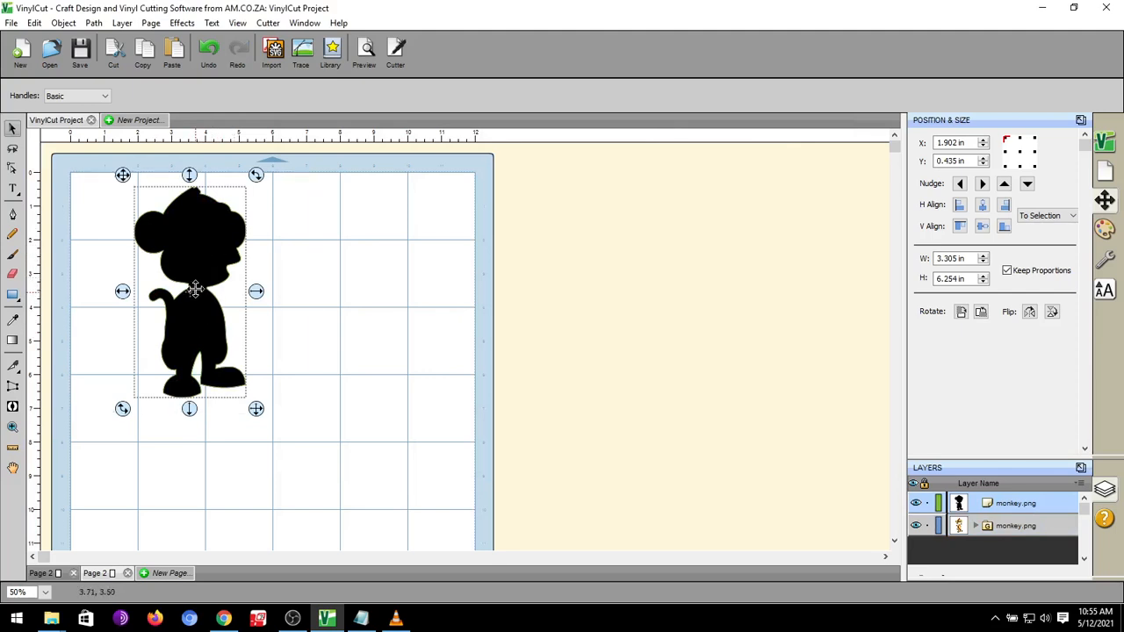
drag(201, 247, 355, 289)
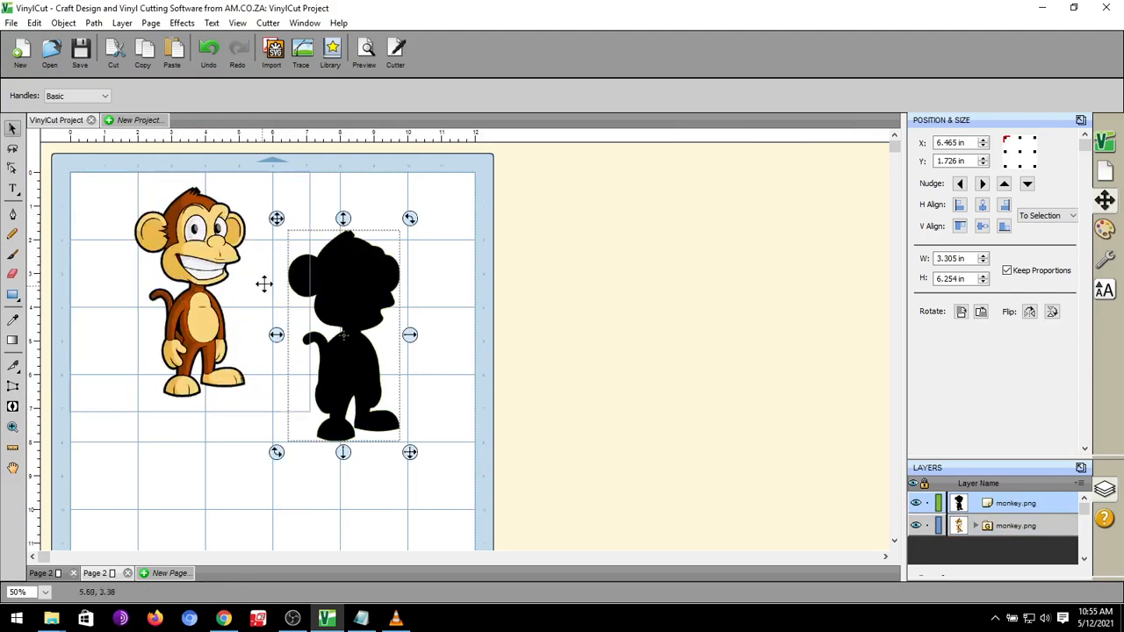
Preview the page with both monkeys and turn on Show Printable in the preview options.
click(364, 55)
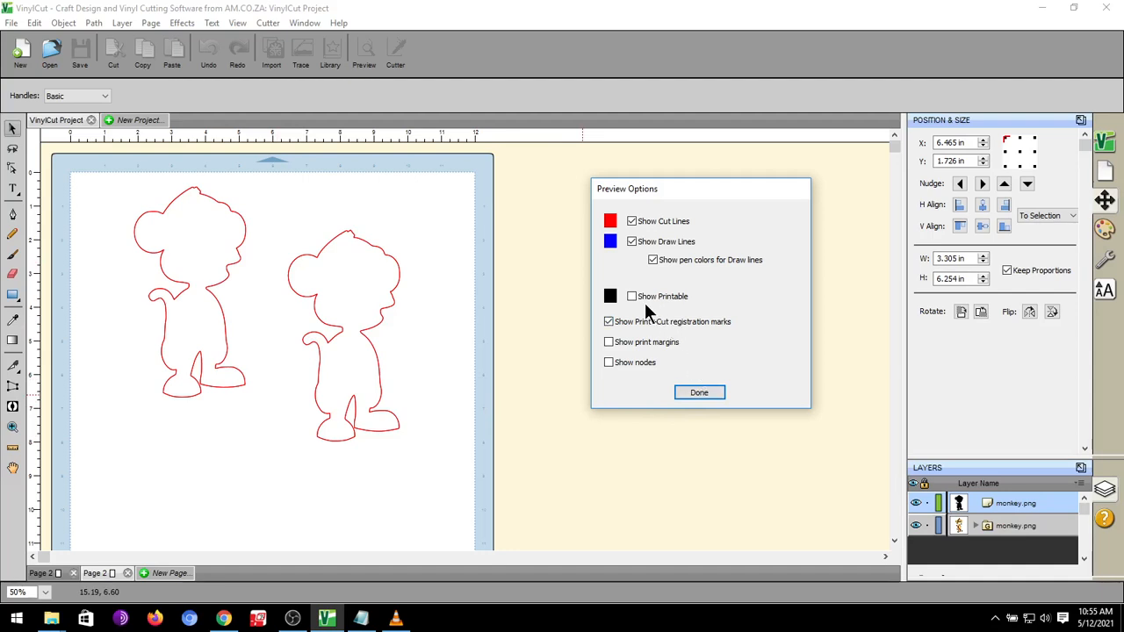
key(super+plus)
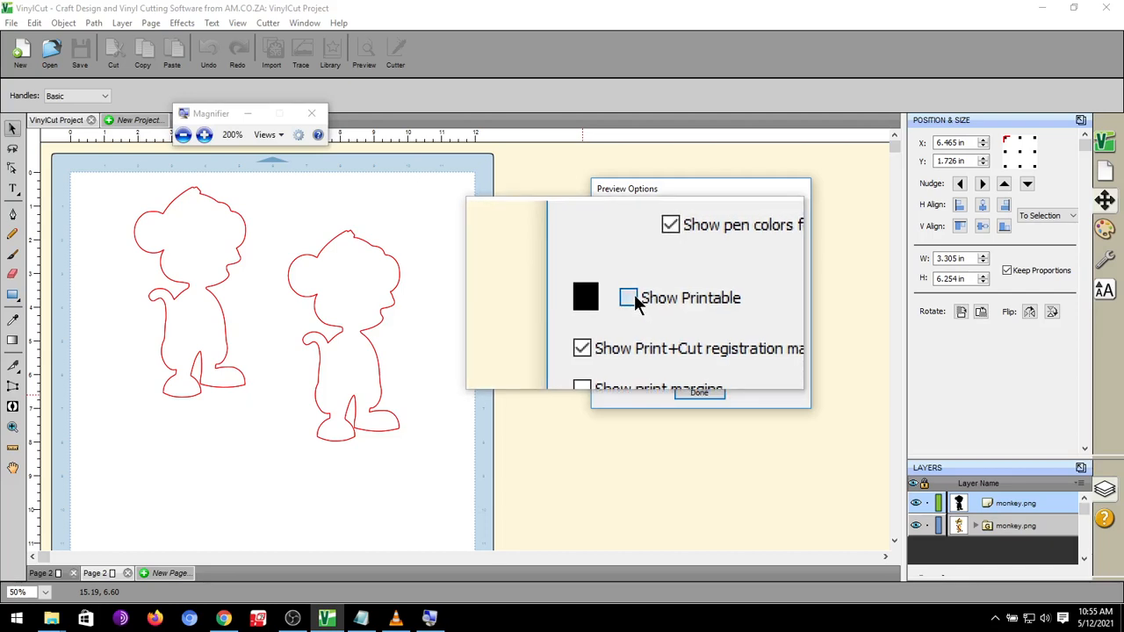
click(634, 295)
key(super+Escape)
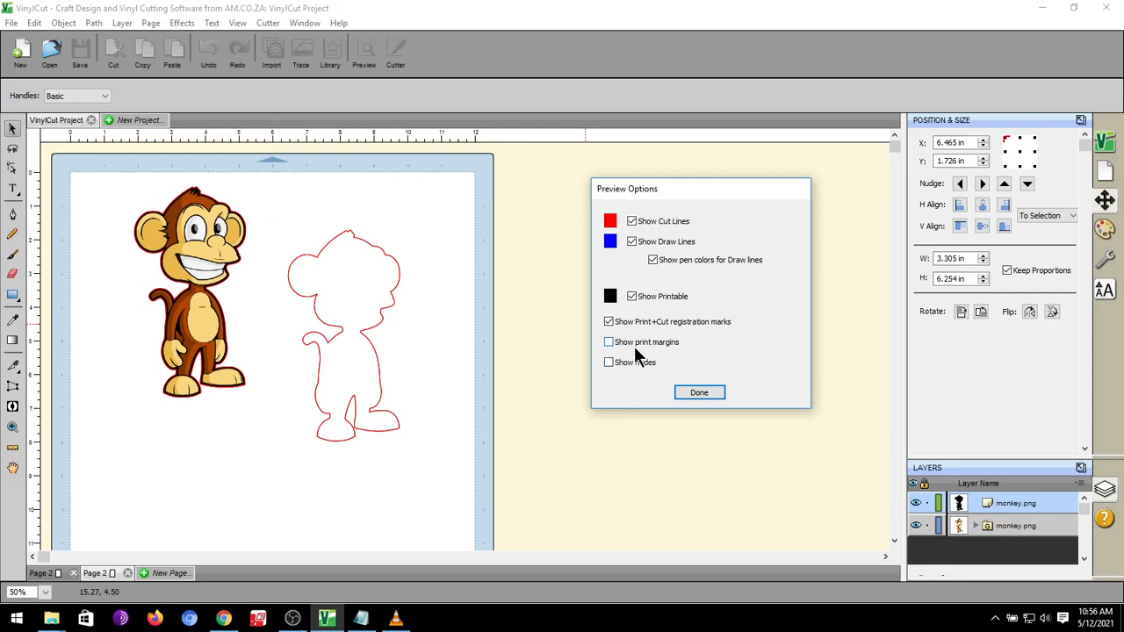
Turn on Show print margins, check both monkeys against the printer margin, and close the preview.
key(super+plus)
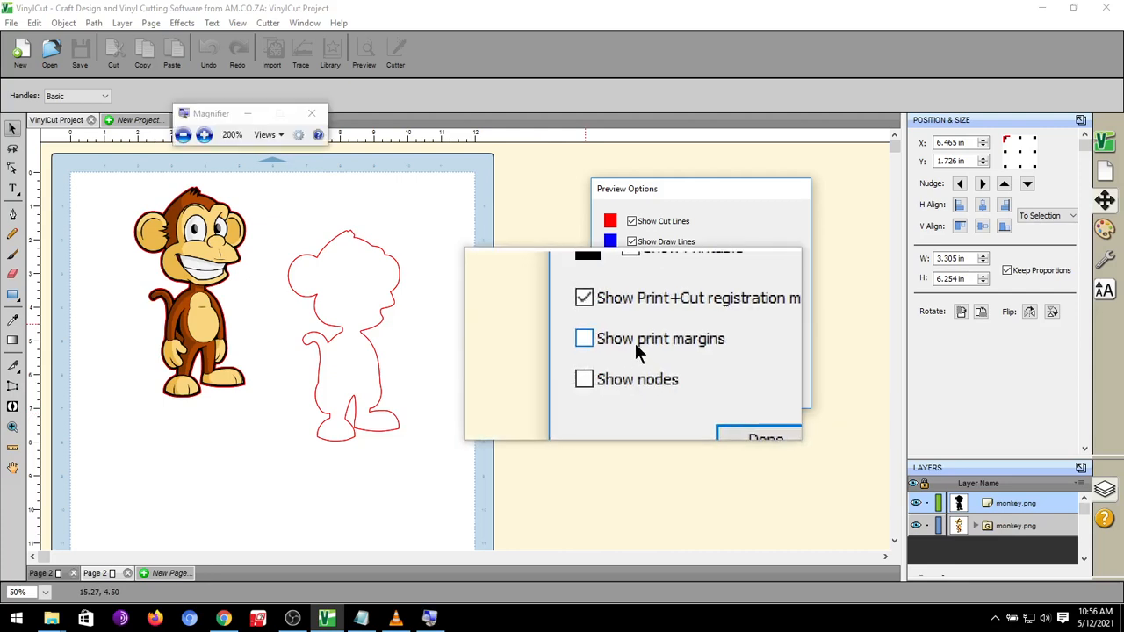
key(super+Escape)
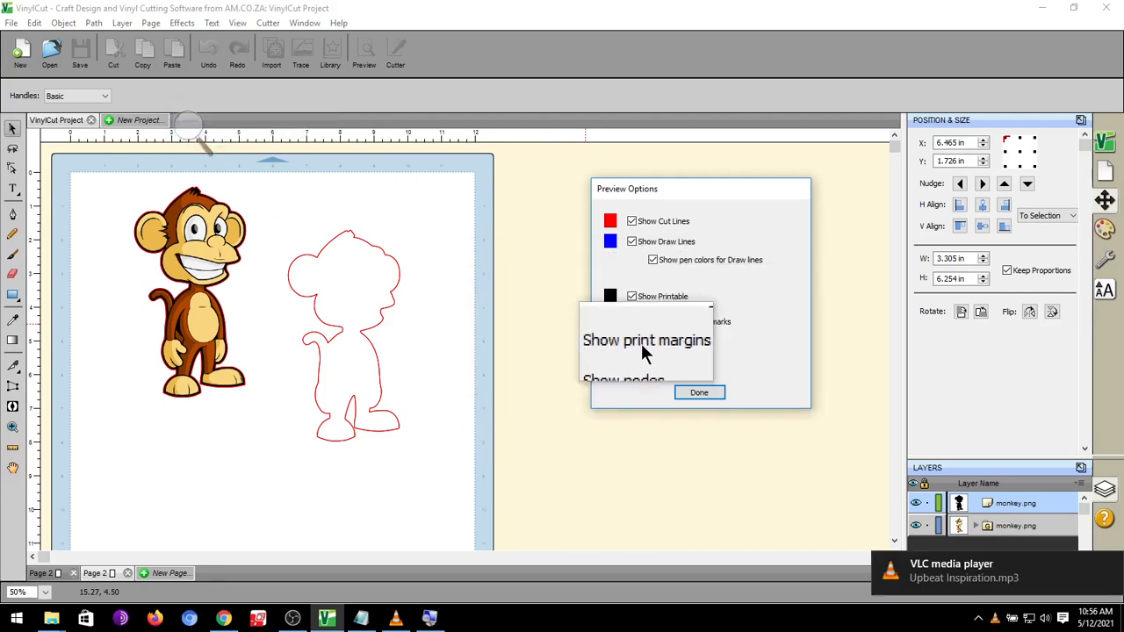
click(607, 343)
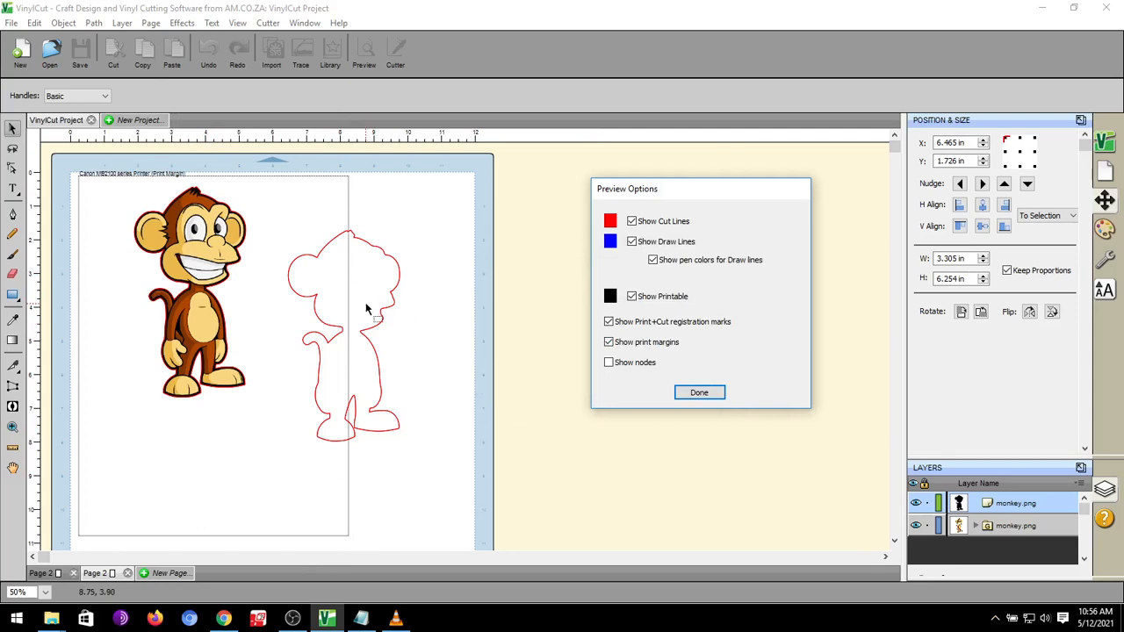
click(203, 258)
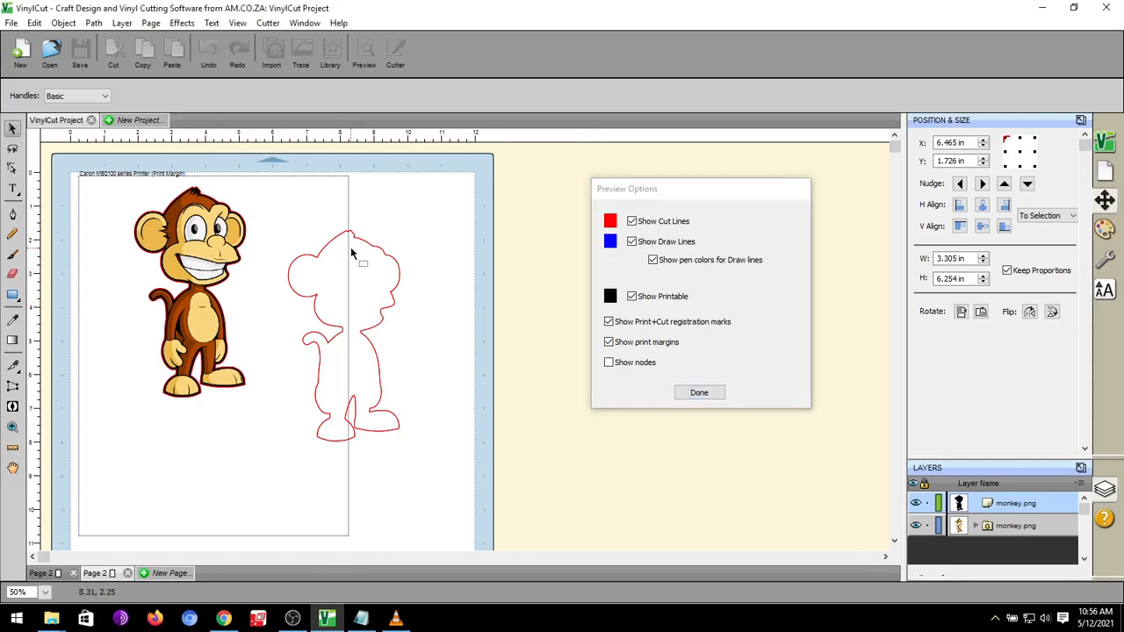
click(700, 393)
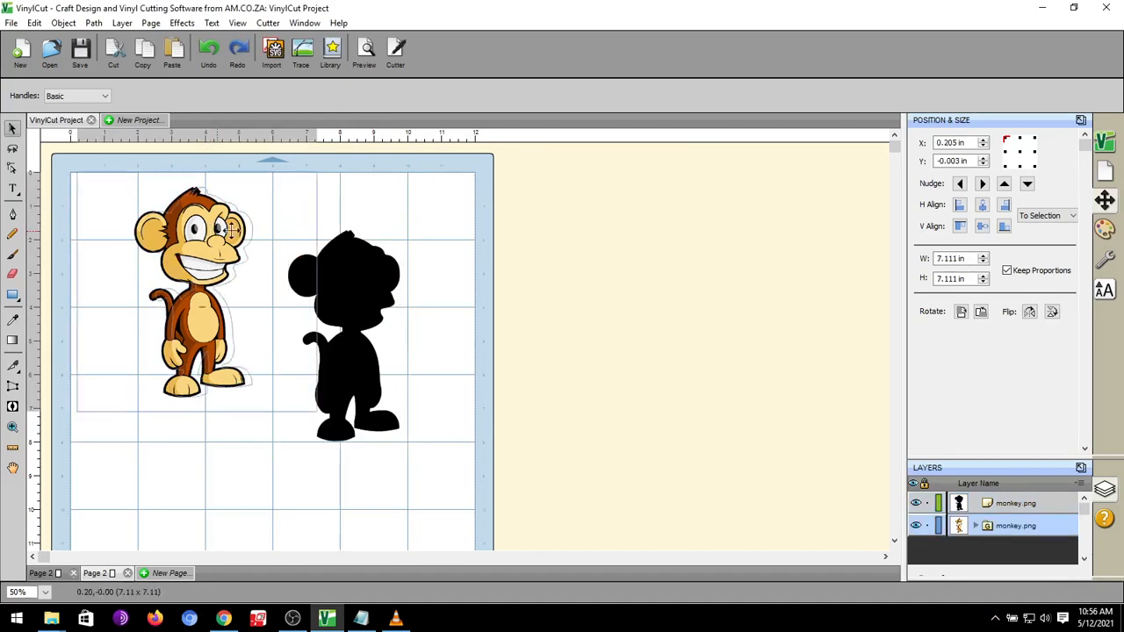
Place the colour monkey across the print margin, preview it there, and return it to the left of the silhouette.
drag(202, 224, 346, 220)
click(364, 53)
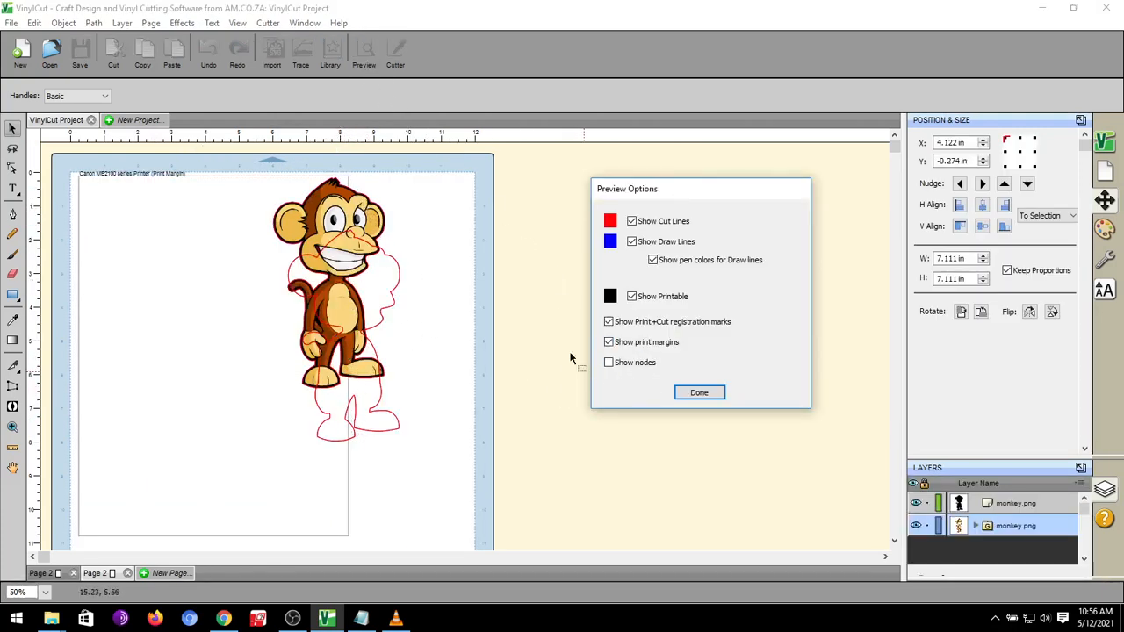
click(698, 392)
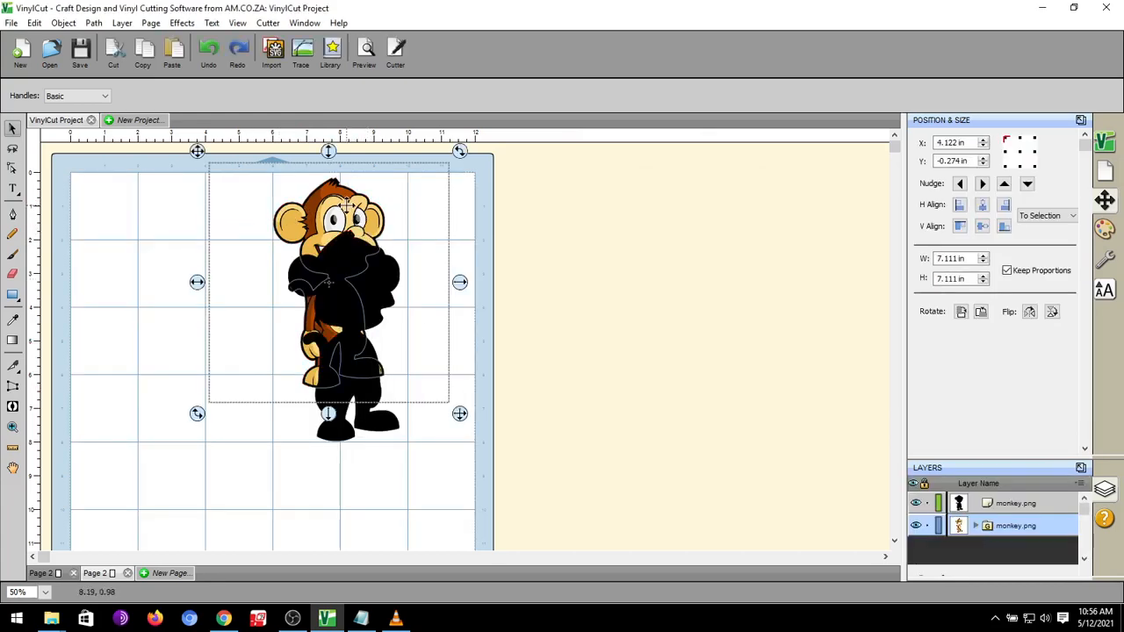
drag(346, 204, 208, 228)
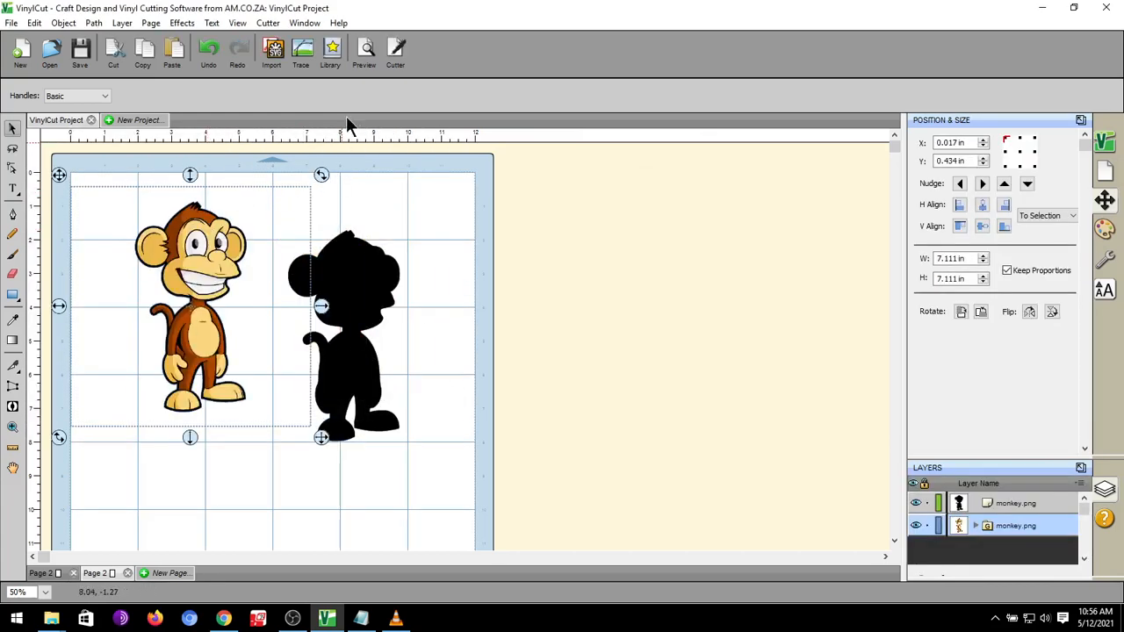
Preview the page with Show nodes turned on, magnify the nodes around the silhouette's feet, and close the preview.
click(364, 55)
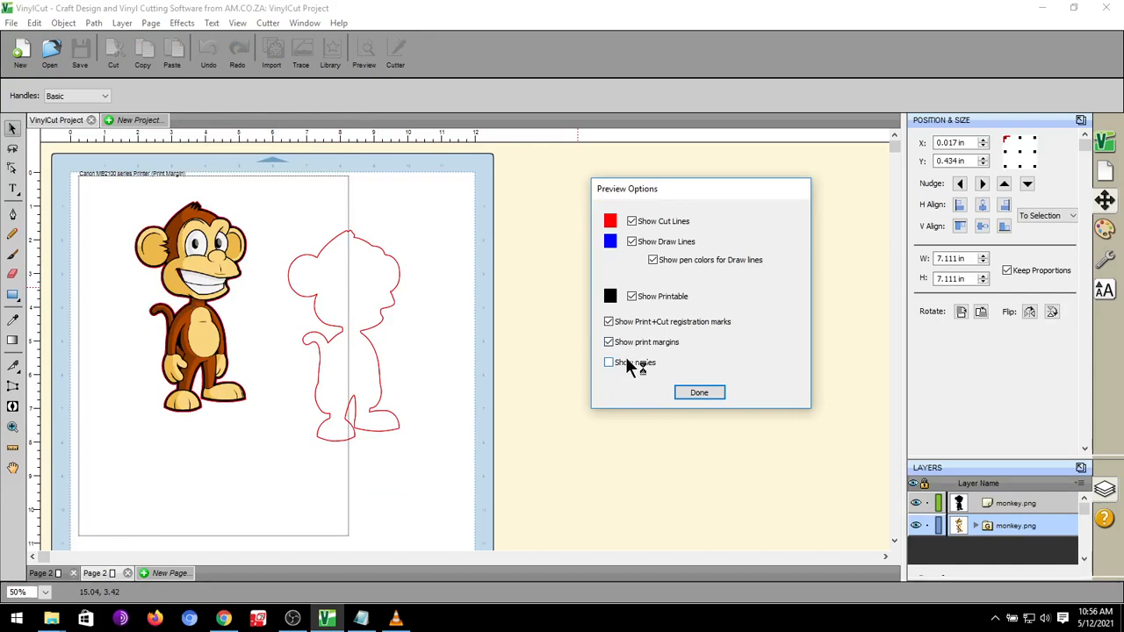
key(super+plus)
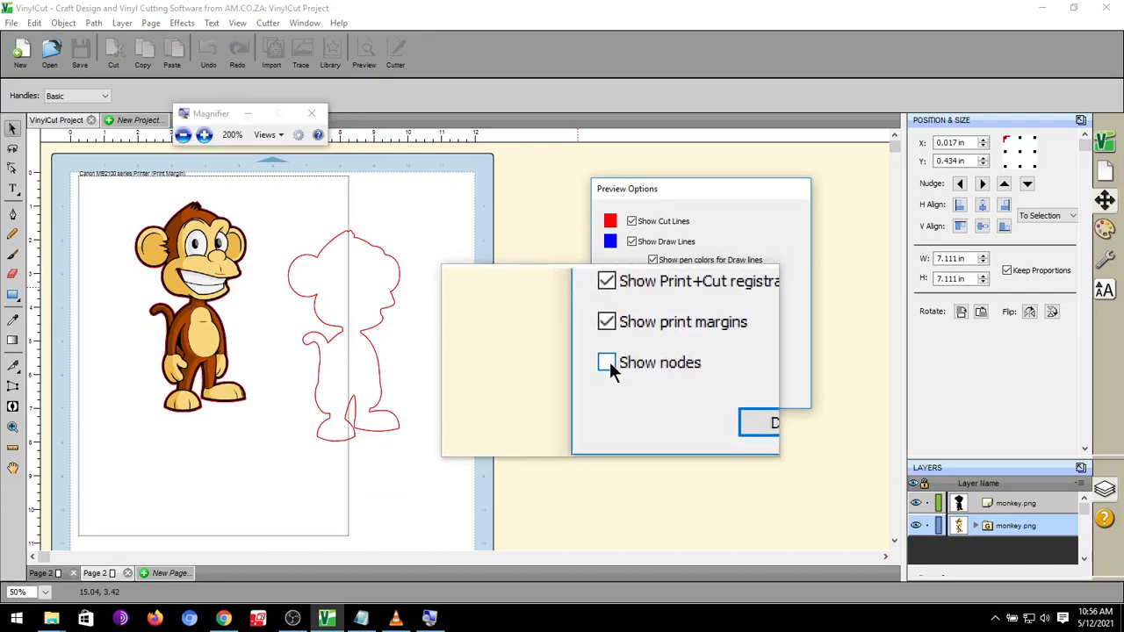
click(610, 367)
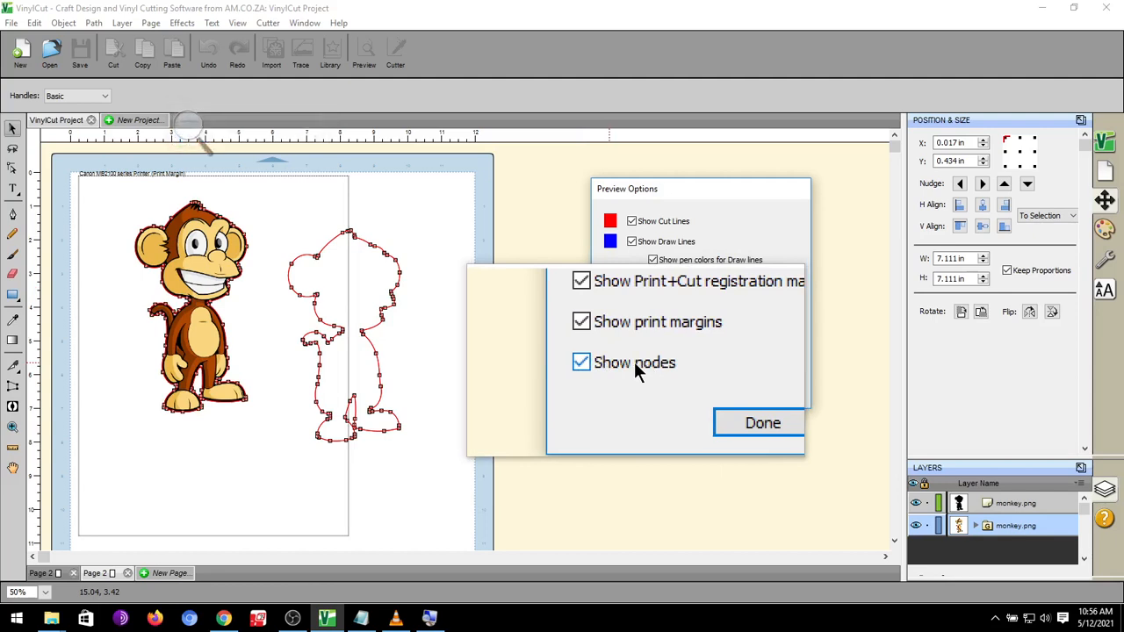
key(super+Escape)
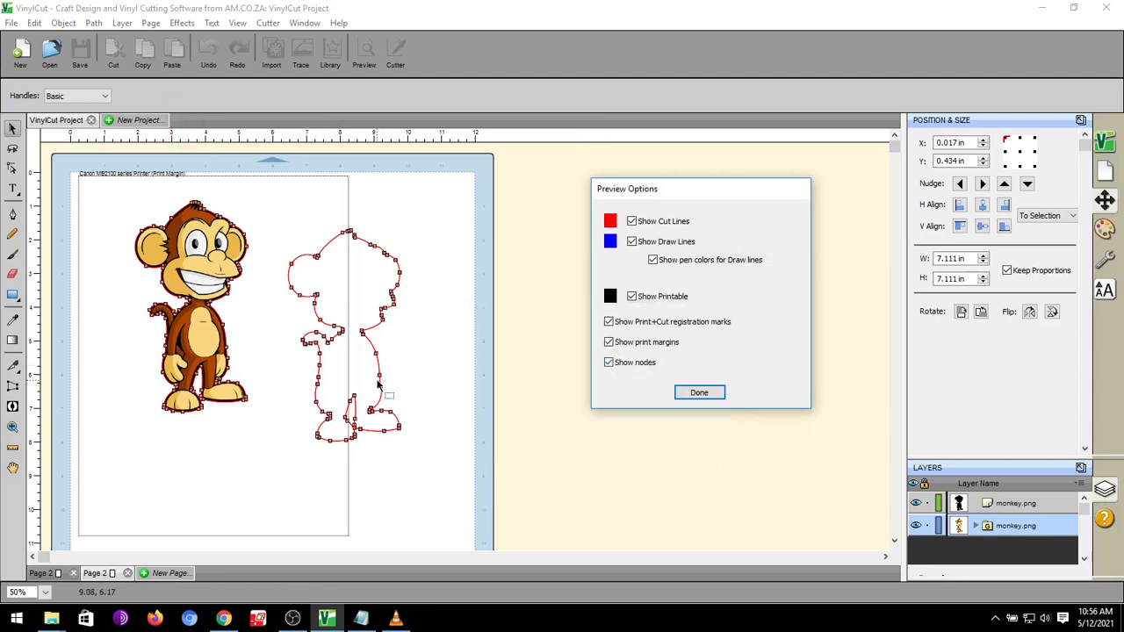
key(super+plus)
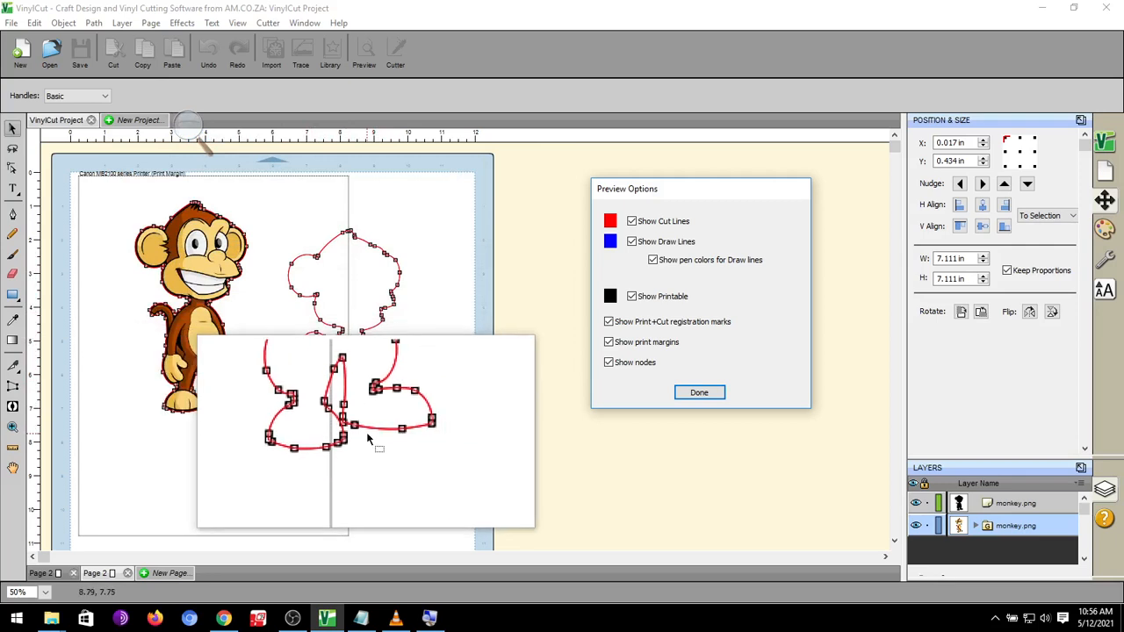
key(super+Escape)
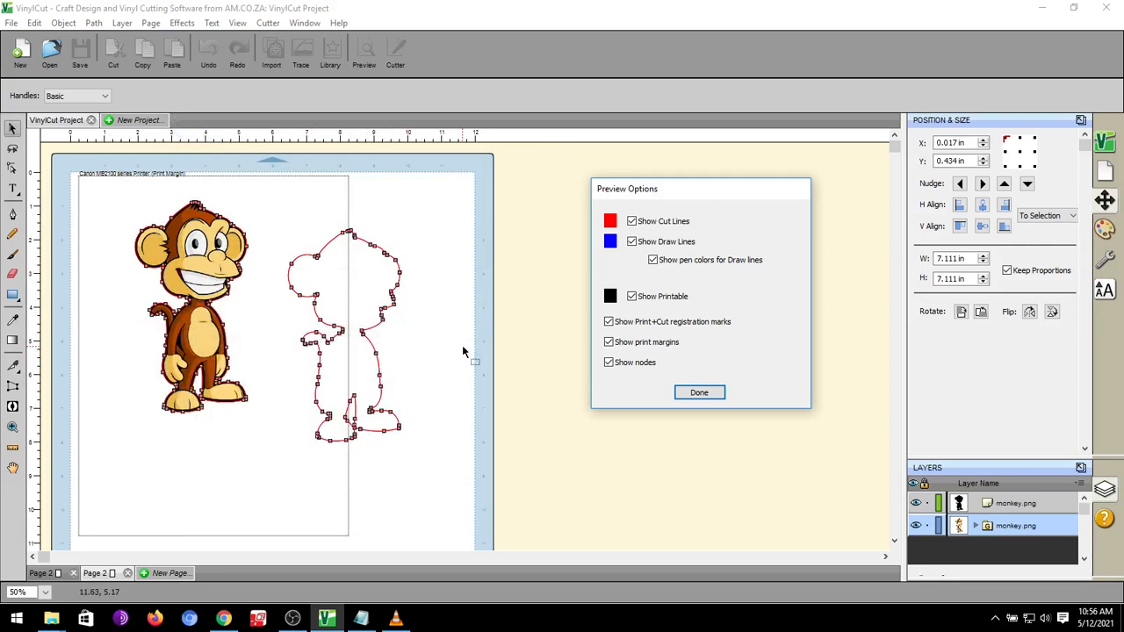
click(690, 396)
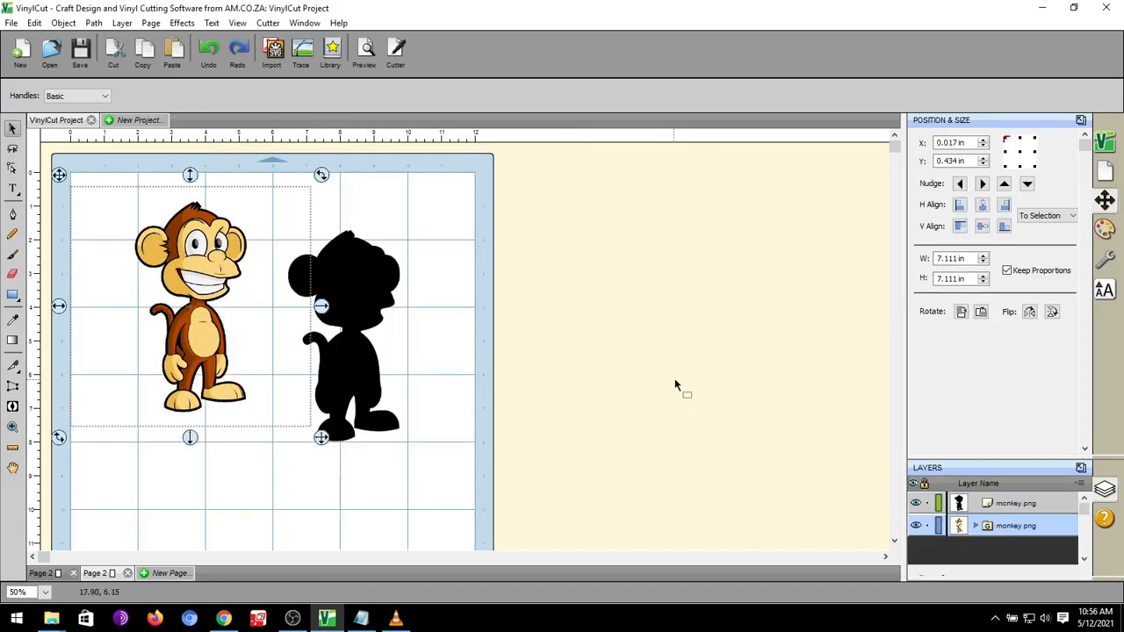
Switch to Chrome, magnify the softwaretraining.co.za address, and look over the home page's software list and latest training post.
click(226, 620)
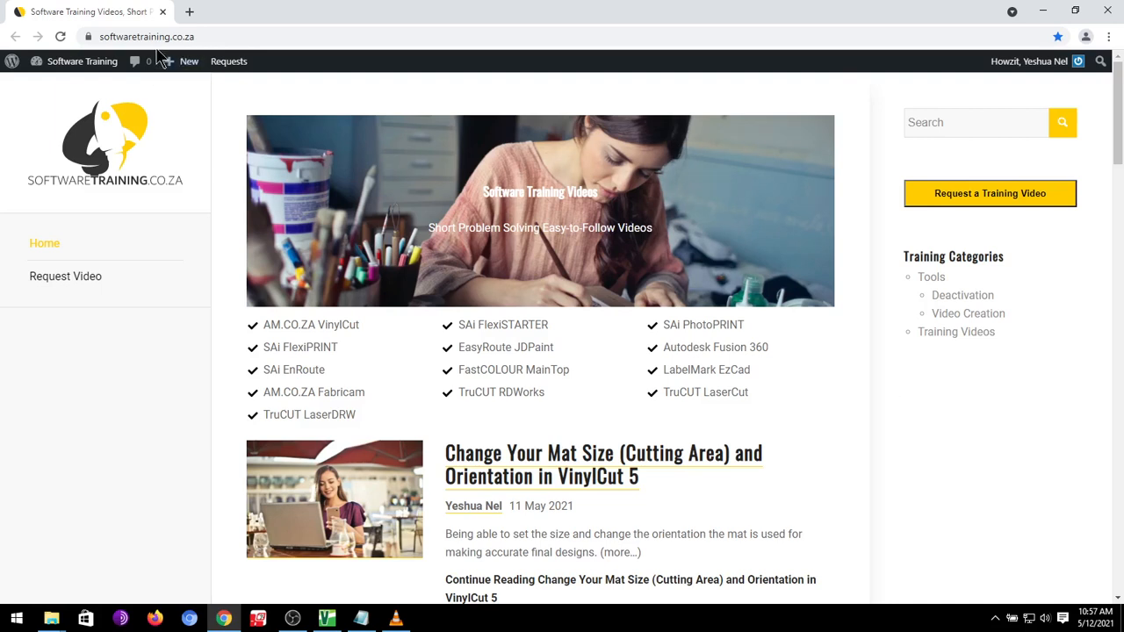
key(super+plus)
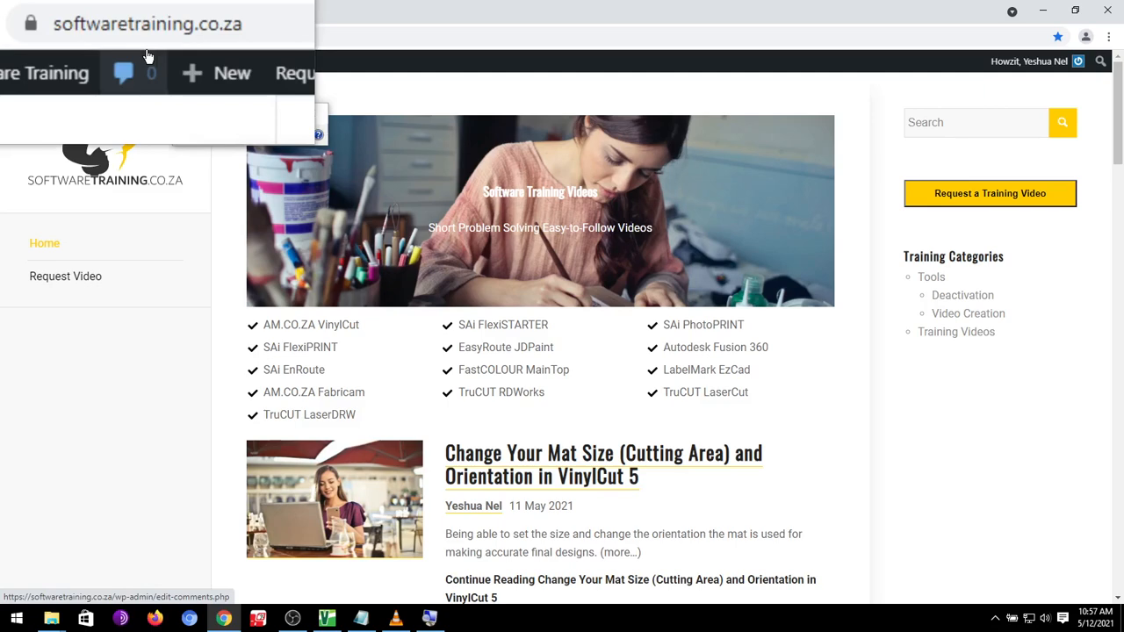
key(super+Escape)
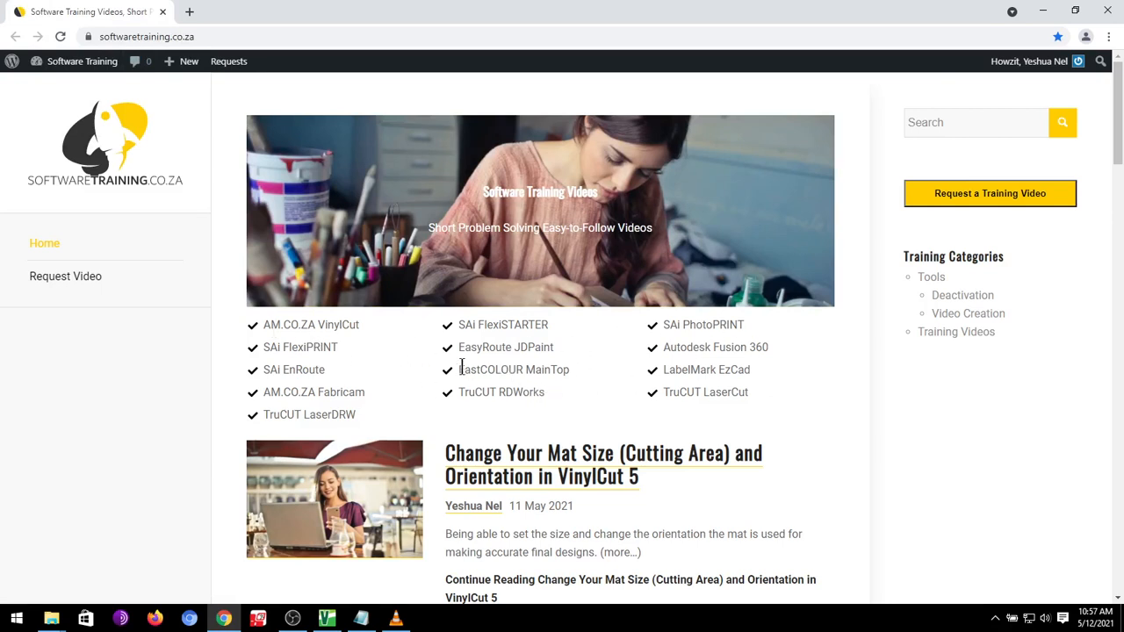
scroll(582, 505, down, 3)
scroll(582, 493, up, 2)
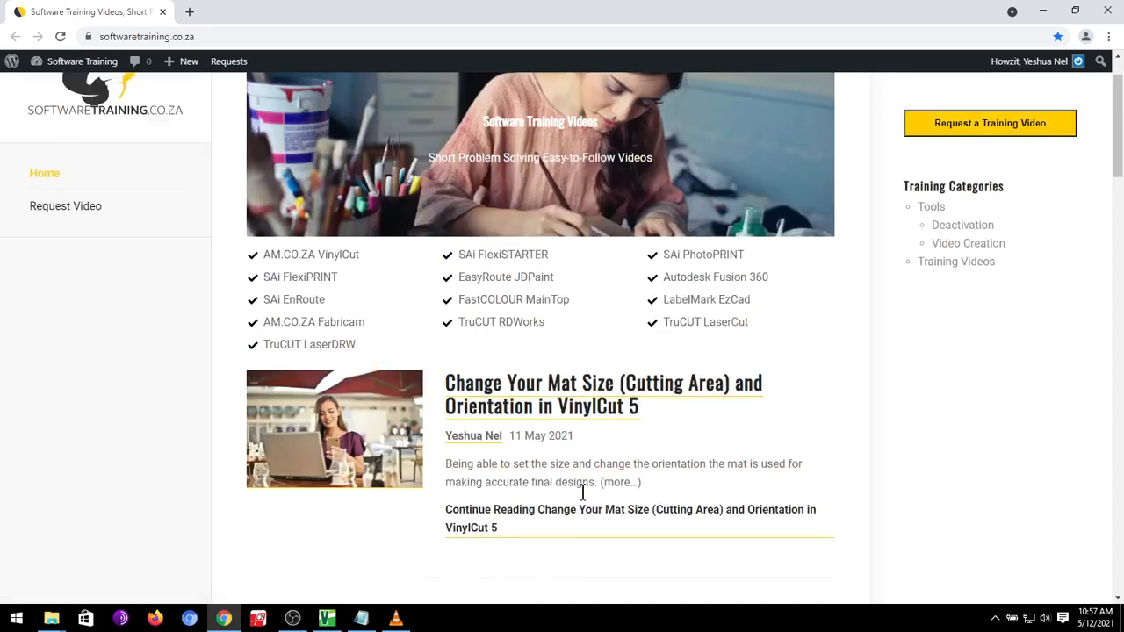
scroll(582, 493, up, 1)
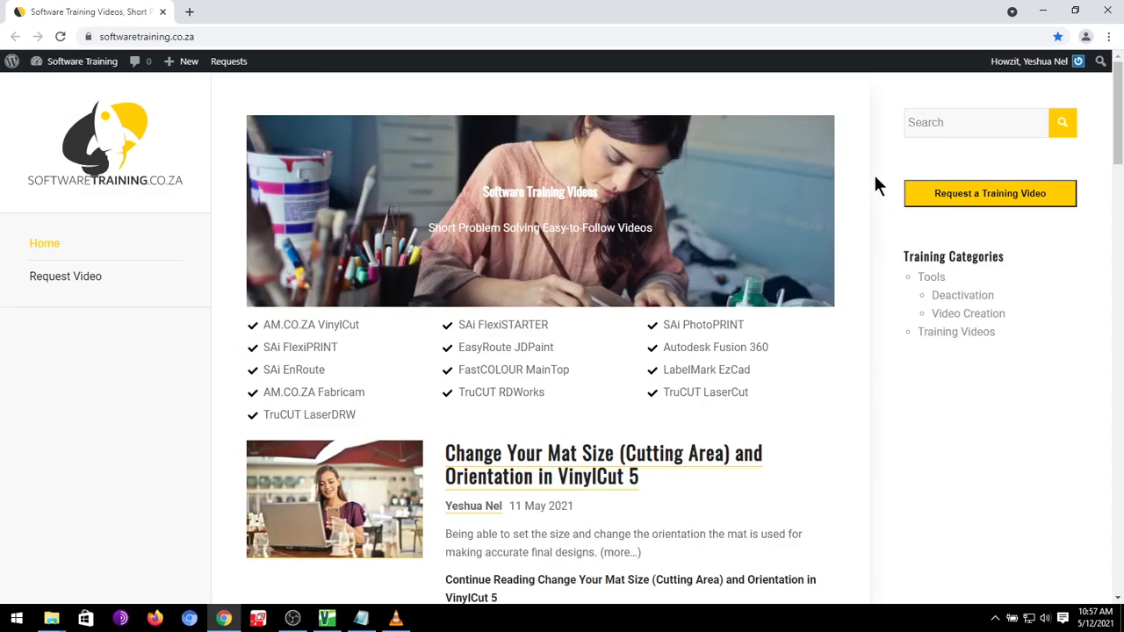